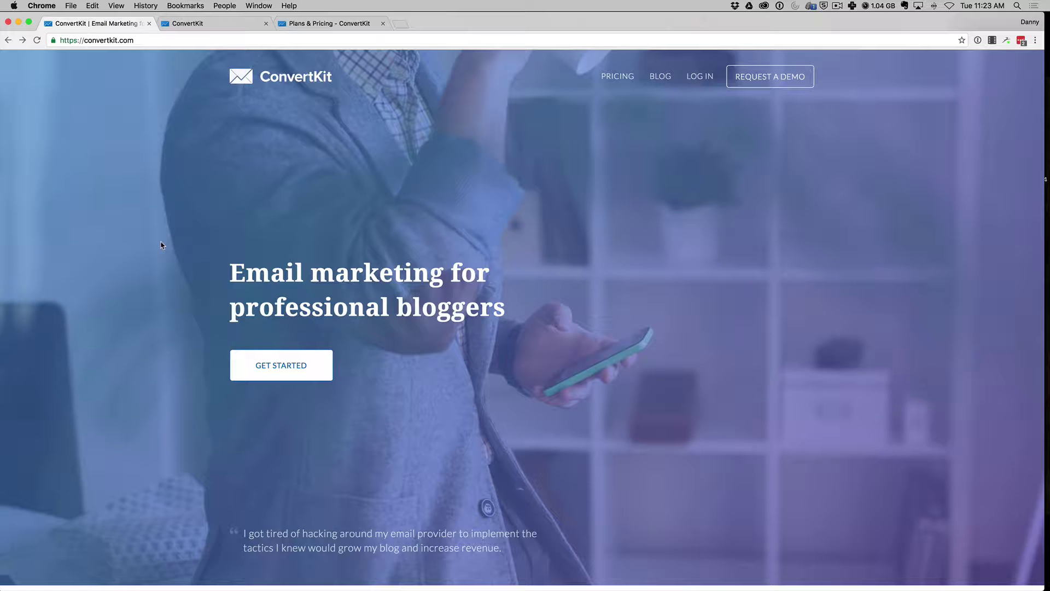
Go to the ConvertKit account dashboard and examine the subscriber chart, including which forms the Dec 18 sign-ups came from.
{"action": "scroll", "coordinate": [162, 245], "scroll_direction": "down", "scroll_amount": 1}
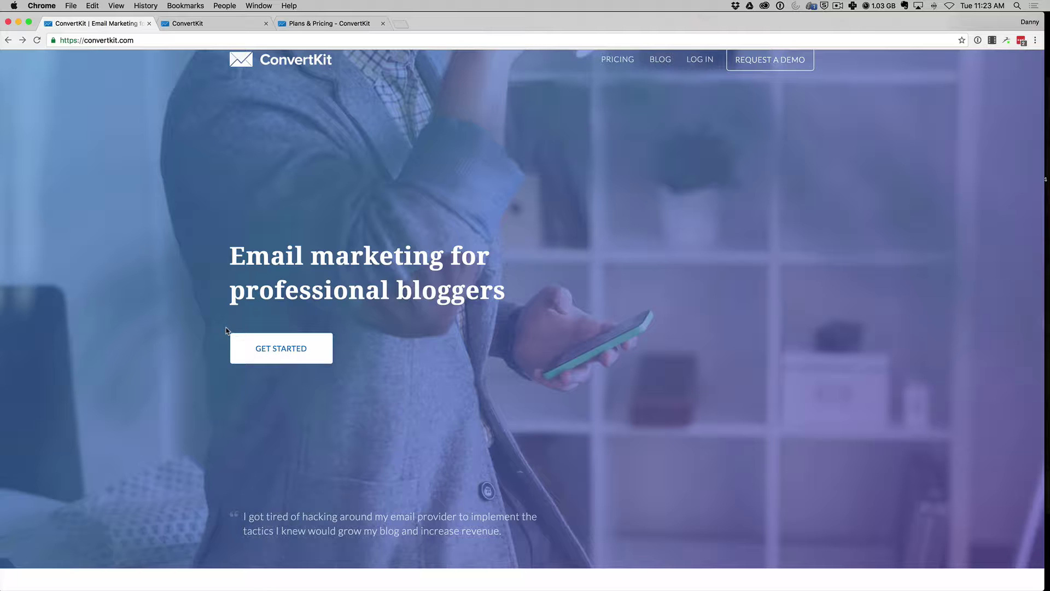
{"action": "scroll", "coordinate": [227, 330], "scroll_direction": "up", "scroll_amount": 2}
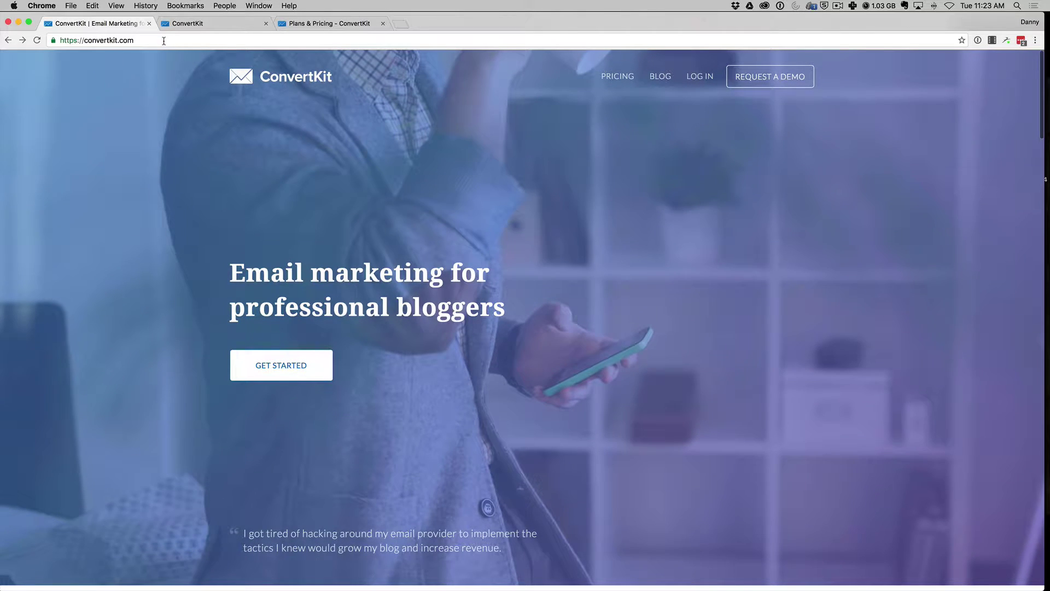
{"action": "left_click", "coordinate": [178, 28]}
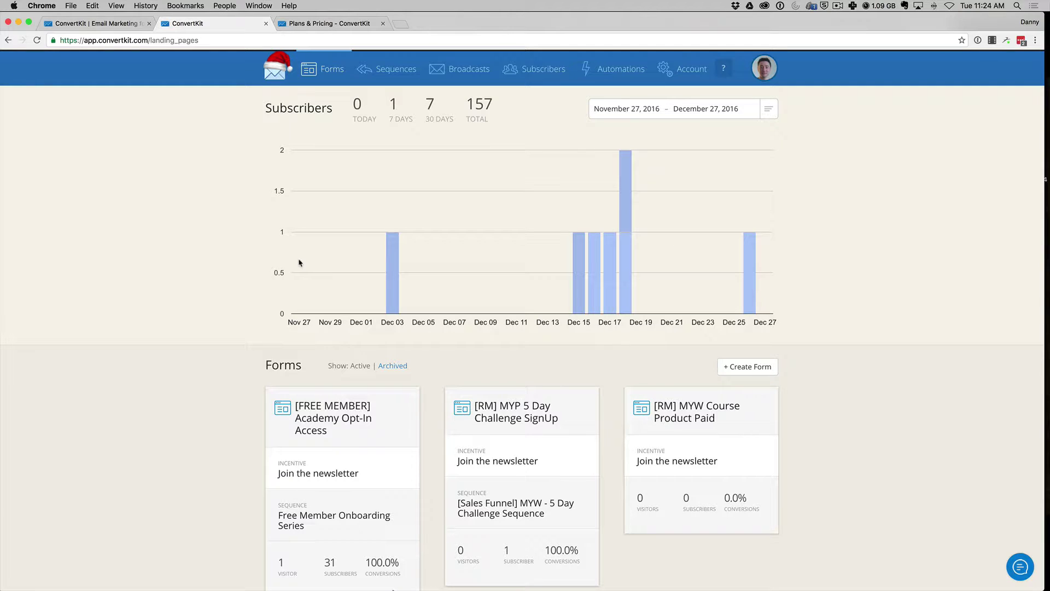
{"action": "scroll", "coordinate": [299, 263], "scroll_direction": "down", "scroll_amount": 3}
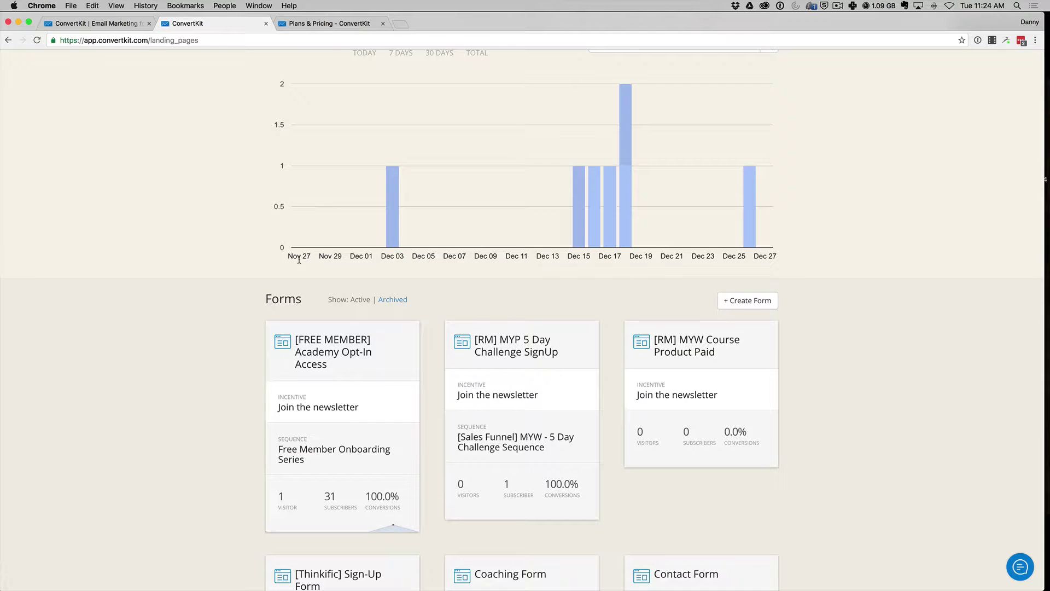
{"action": "scroll", "coordinate": [299, 260], "scroll_direction": "up", "scroll_amount": 3}
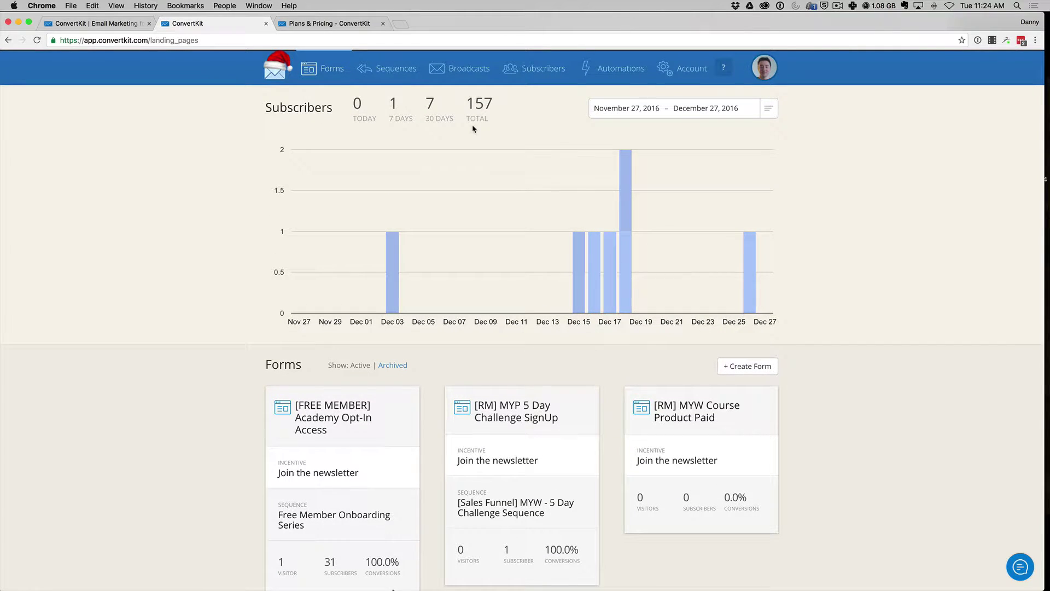
{"action": "scroll", "coordinate": [473, 129], "scroll_direction": "down", "scroll_amount": 2}
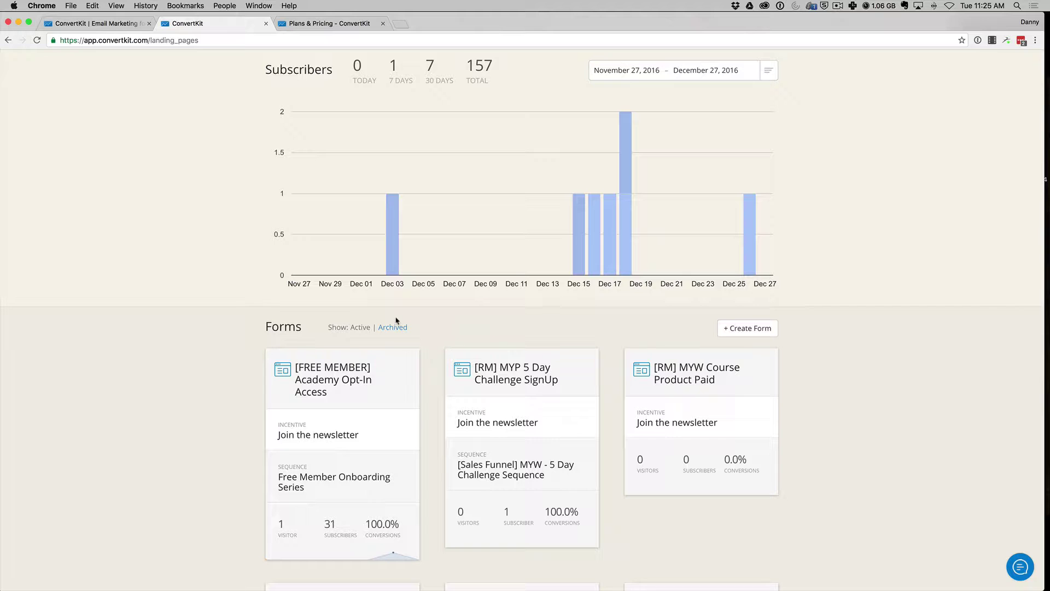
{"action": "scroll", "coordinate": [396, 320], "scroll_direction": "up", "scroll_amount": 2}
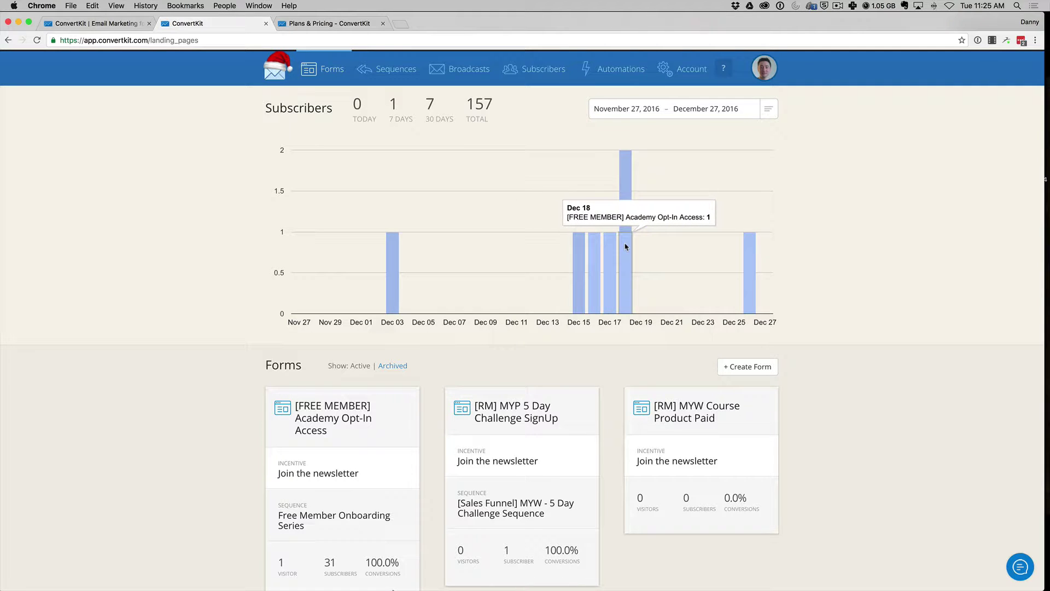
{"action": "mouse_move", "coordinate": [627, 216]}
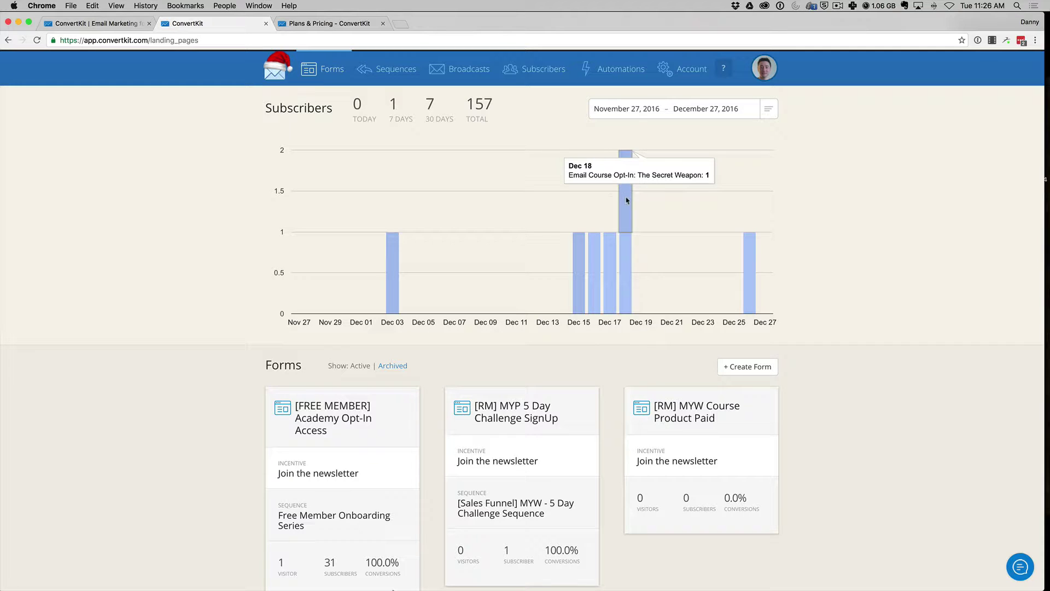
{"action": "mouse_move", "coordinate": [627, 254]}
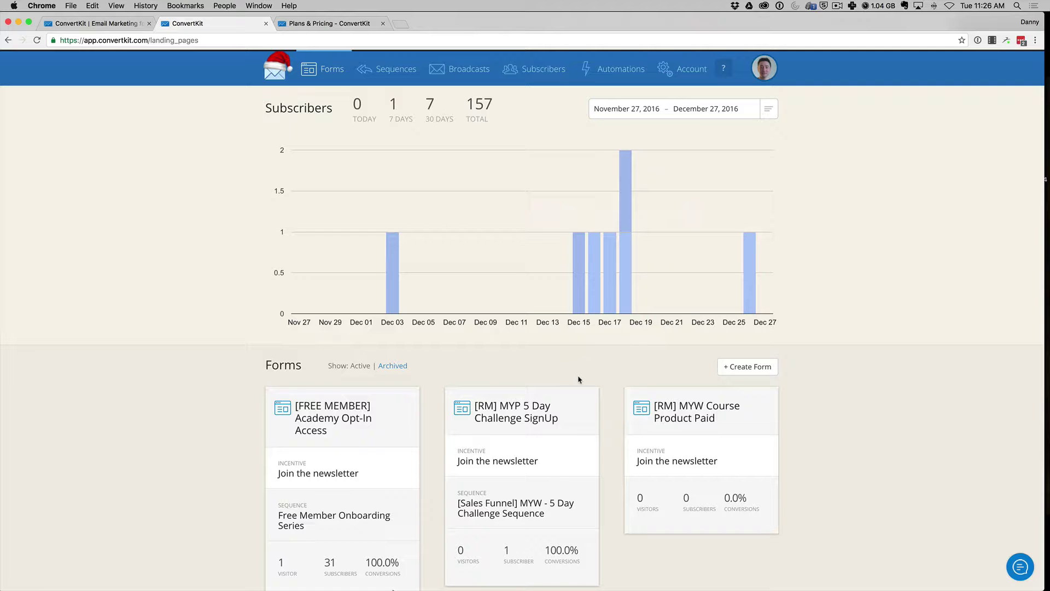
Look through the active forms on the dashboard, examining each one's incentive, sequence, visitor, subscriber and conversion figures.
{"action": "scroll", "coordinate": [580, 380], "scroll_direction": "down", "scroll_amount": 3}
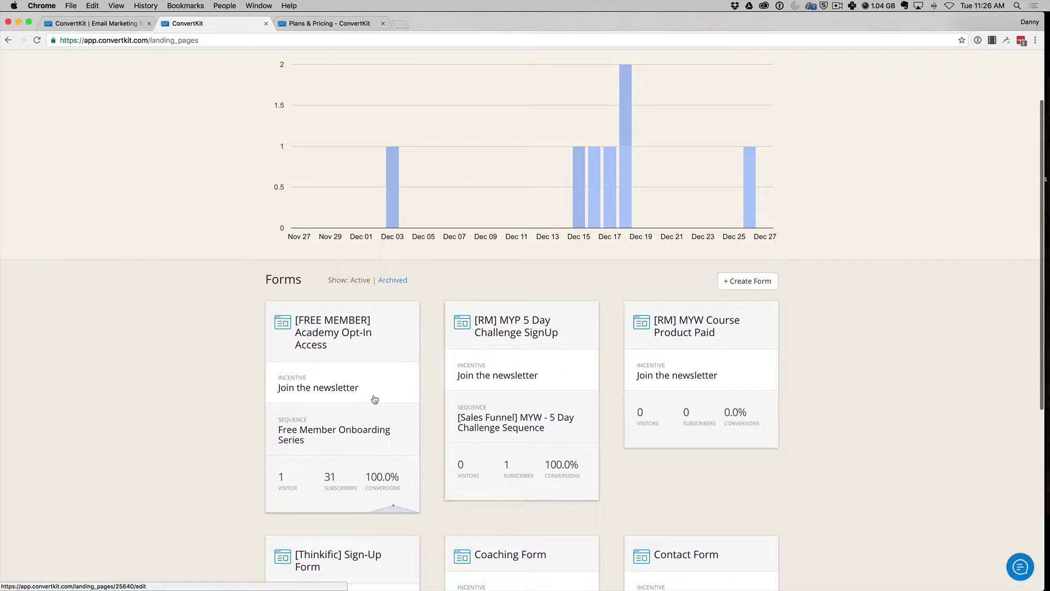
{"action": "scroll", "coordinate": [463, 402], "scroll_direction": "down", "scroll_amount": 1}
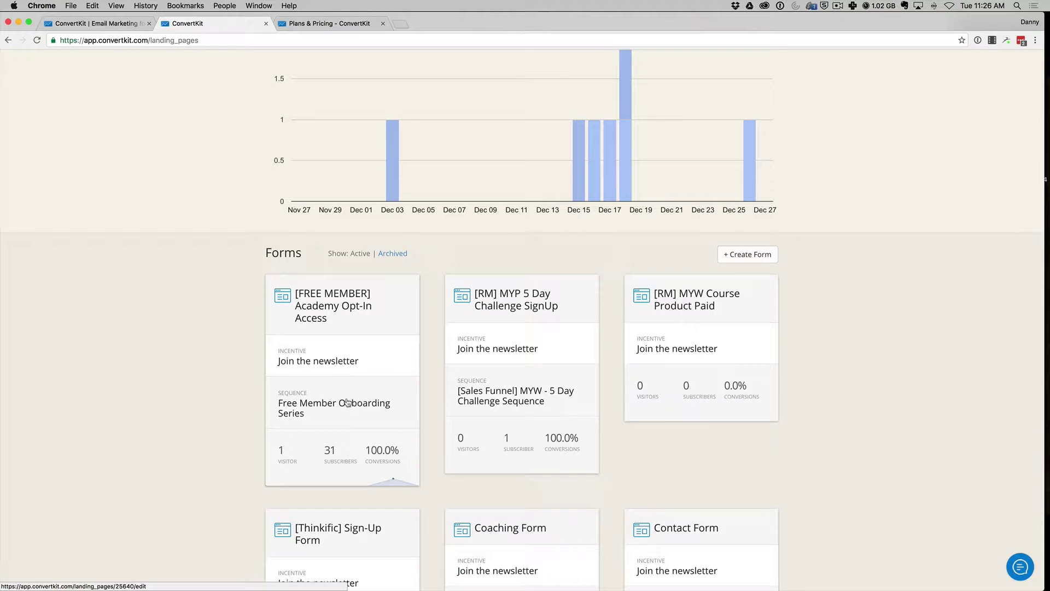
{"action": "scroll", "coordinate": [347, 402], "scroll_direction": "down", "scroll_amount": 5}
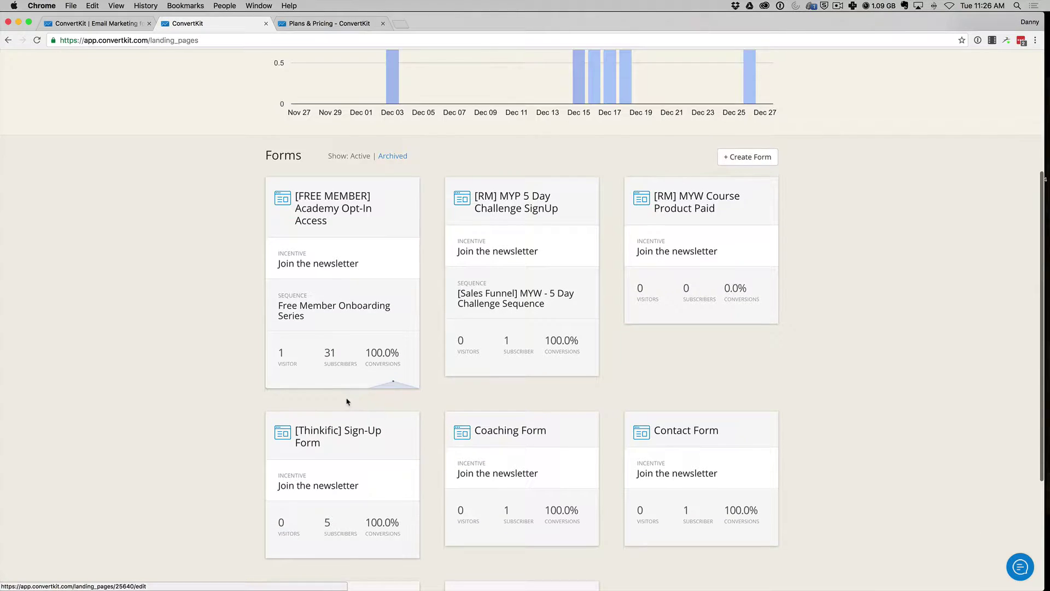
{"action": "scroll", "coordinate": [347, 402], "scroll_direction": "down", "scroll_amount": 2}
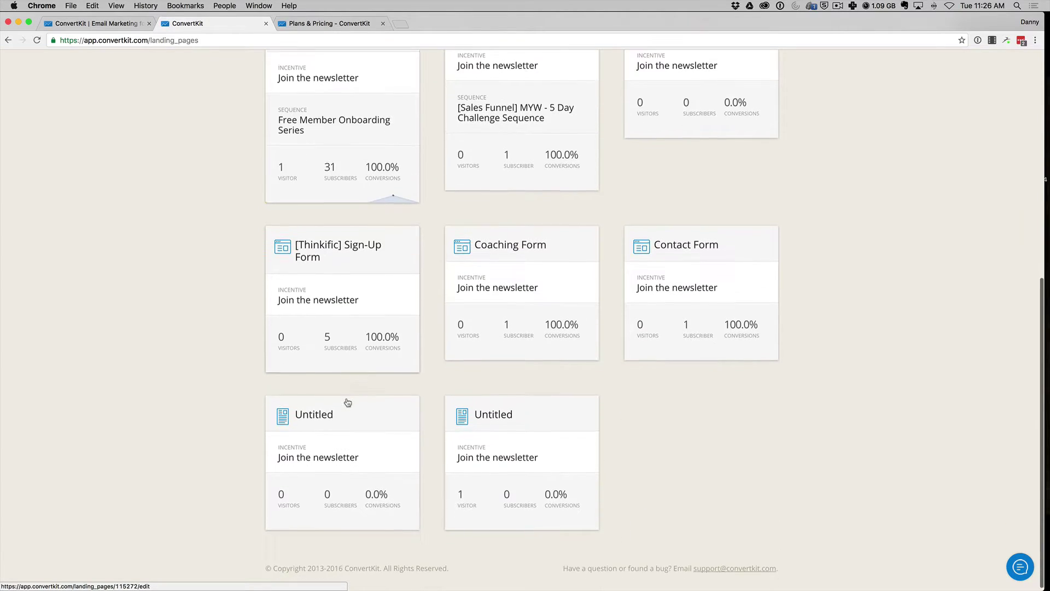
{"action": "scroll", "coordinate": [347, 402], "scroll_direction": "up", "scroll_amount": 3}
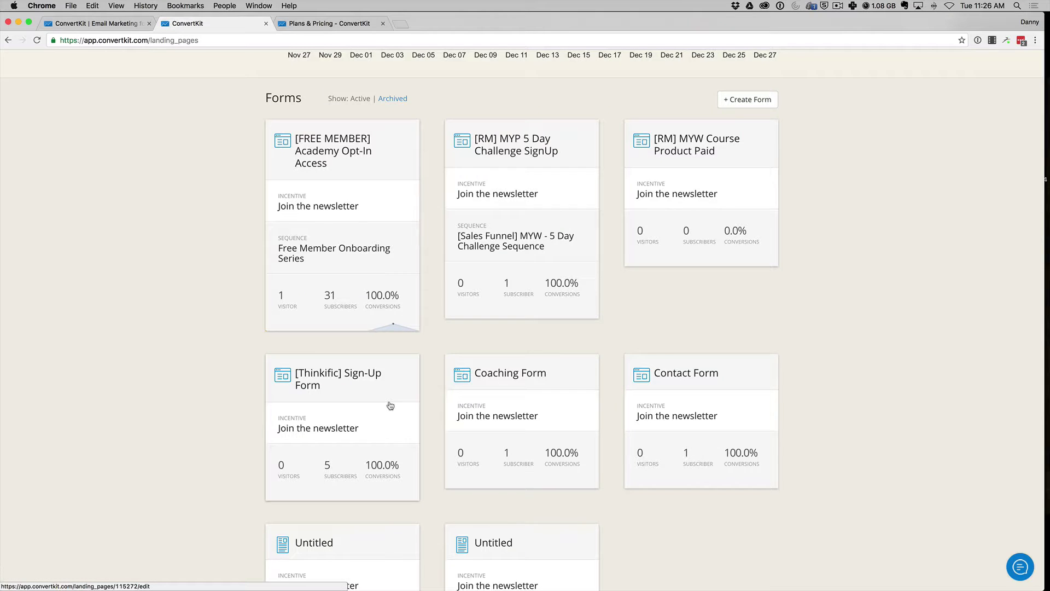
{"action": "scroll", "coordinate": [389, 406], "scroll_direction": "up", "scroll_amount": 1}
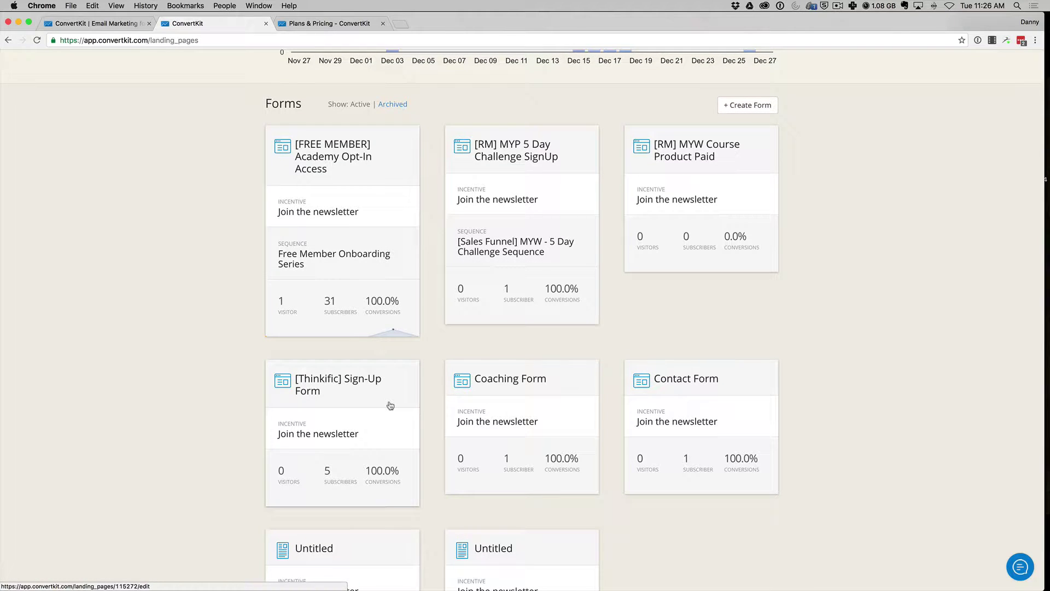
{"action": "scroll", "coordinate": [390, 406], "scroll_direction": "down", "scroll_amount": 1}
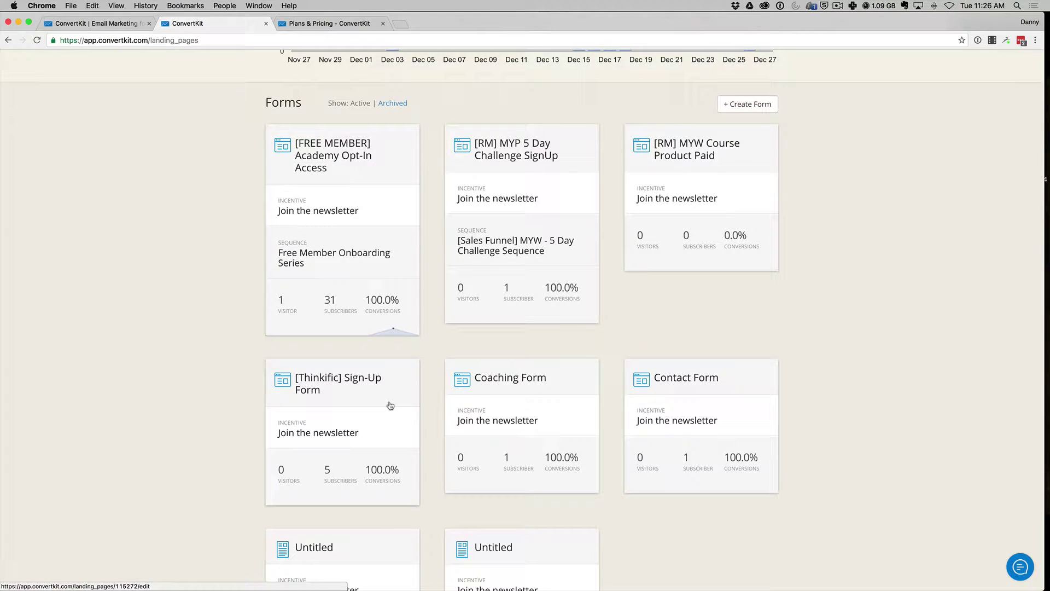
{"action": "scroll", "coordinate": [390, 406], "scroll_direction": "up", "scroll_amount": 5}
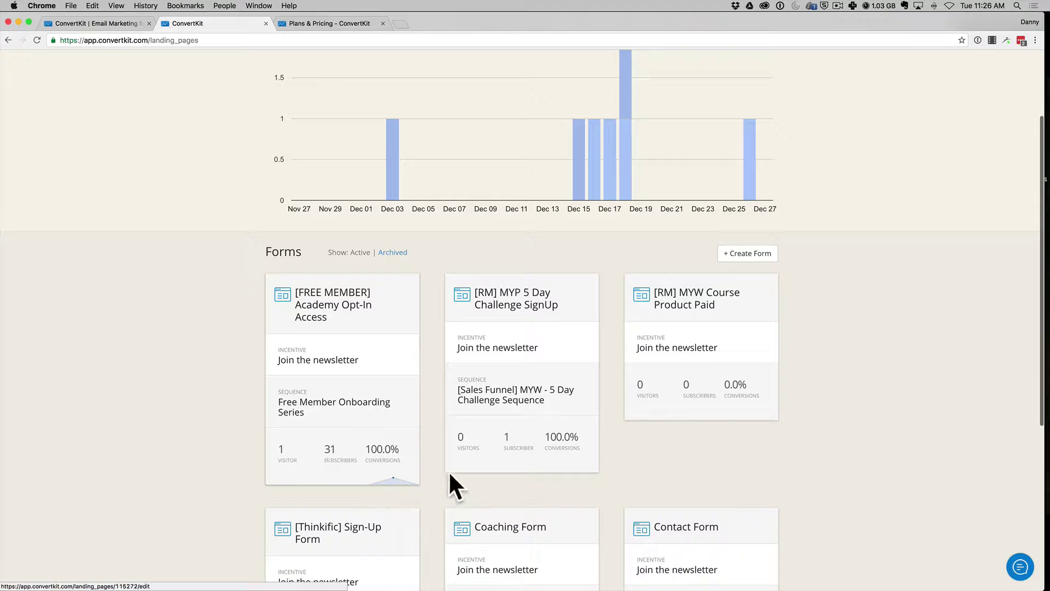
{"action": "scroll", "coordinate": [363, 421], "scroll_direction": "up", "scroll_amount": 1}
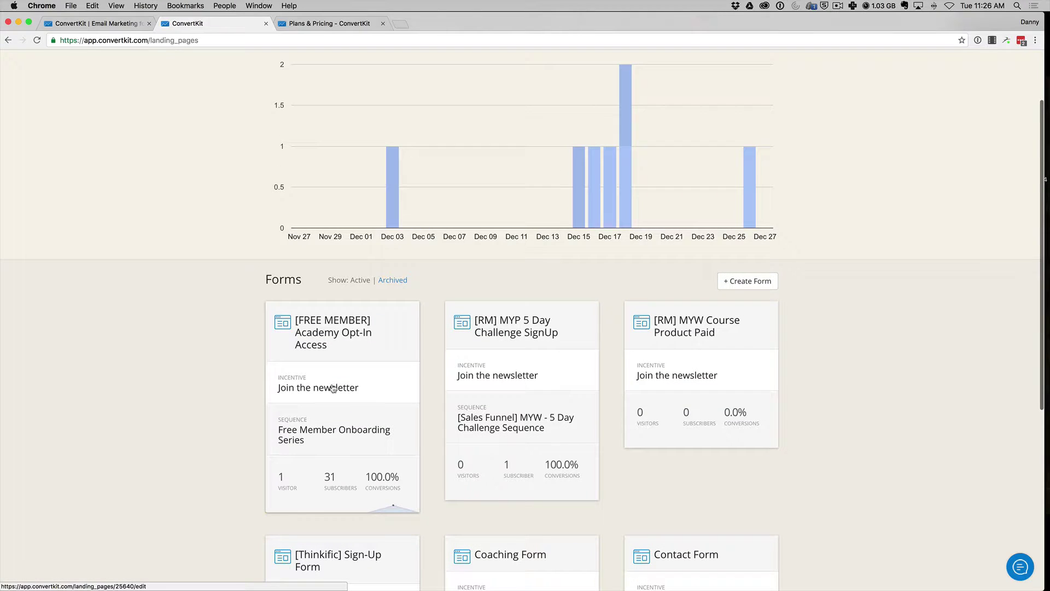
{"action": "scroll", "coordinate": [320, 551], "scroll_direction": "up", "scroll_amount": 3}
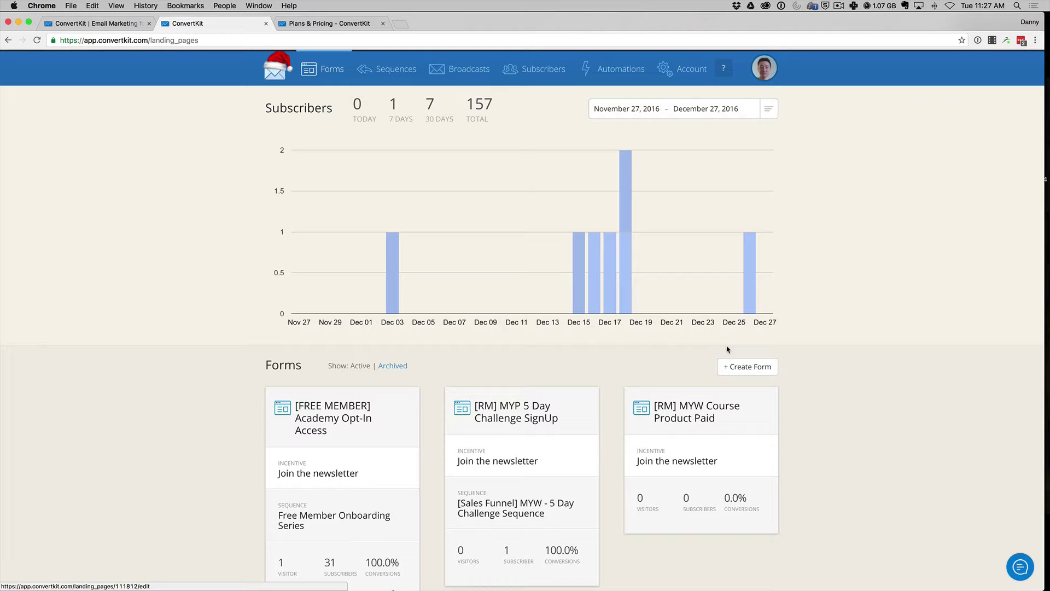
View the templates offered for a new landing page, and return to the forms overview without choosing one.
{"action": "left_click", "coordinate": [721, 367]}
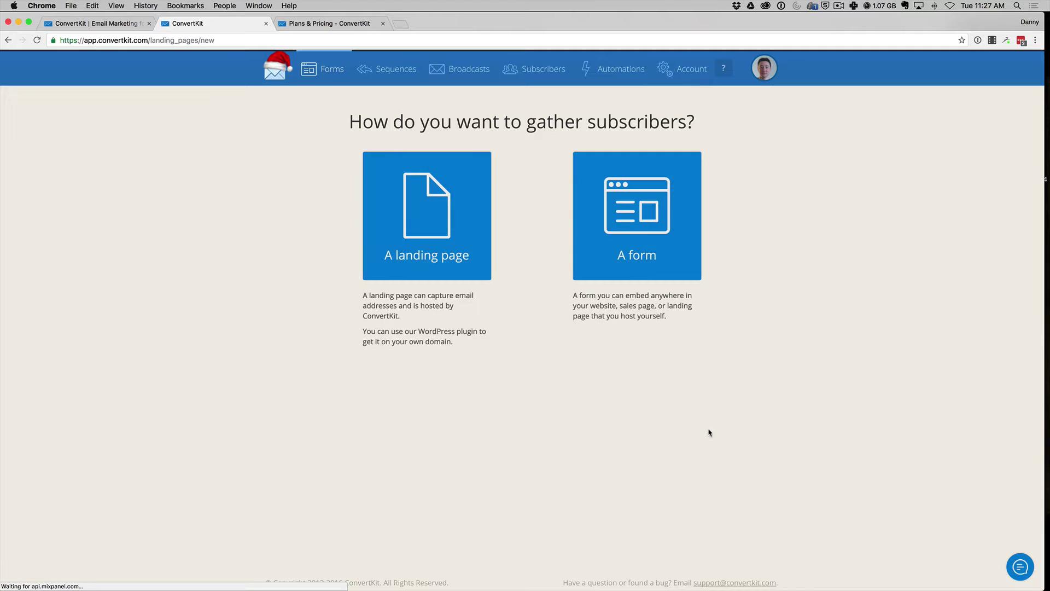
{"action": "left_click", "coordinate": [433, 257]}
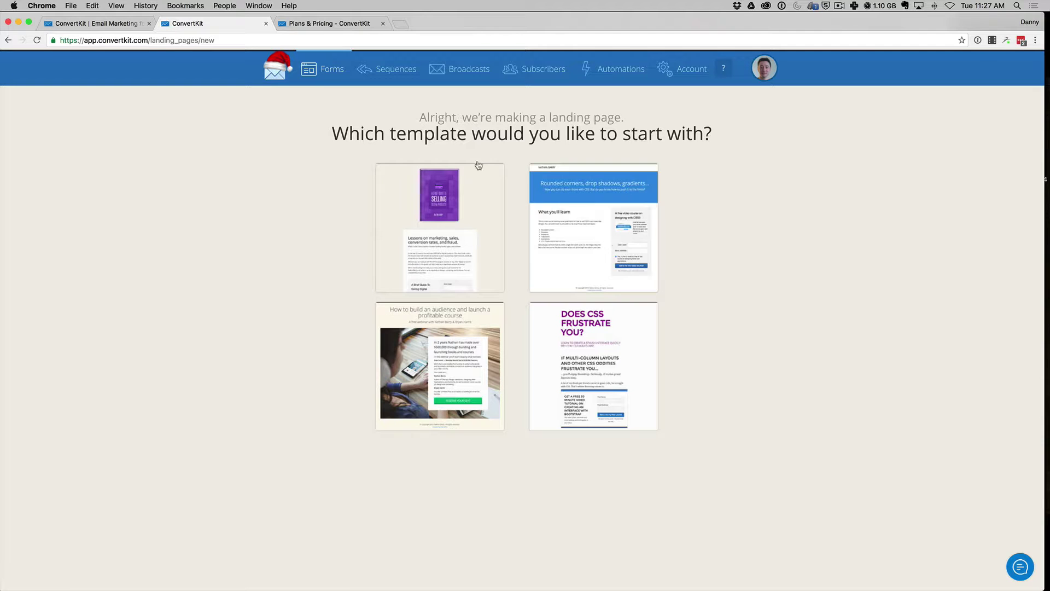
{"action": "left_click", "coordinate": [192, 40]}
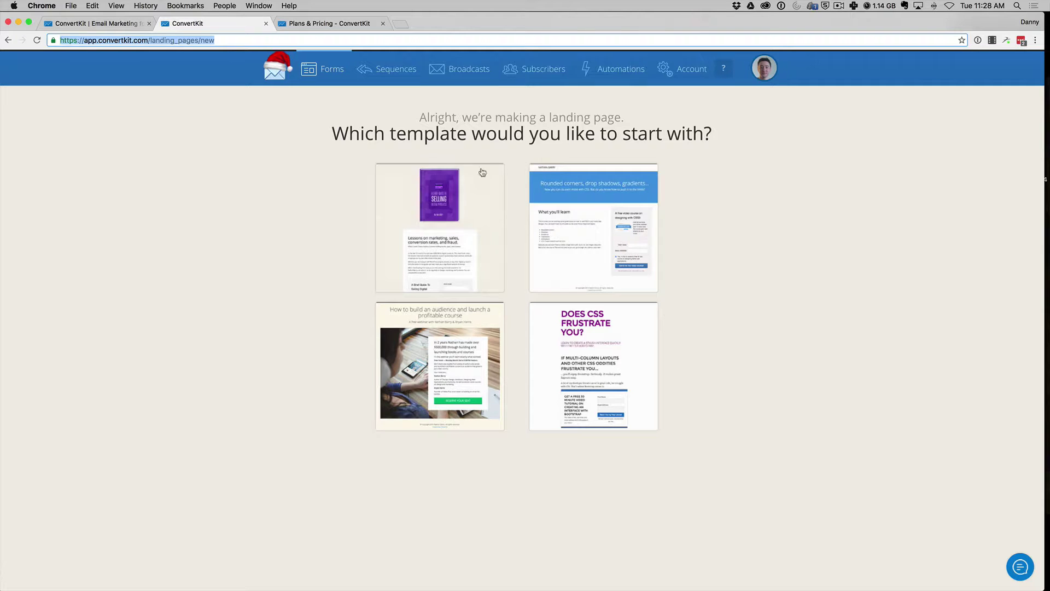
{"action": "left_click", "coordinate": [9, 39]}
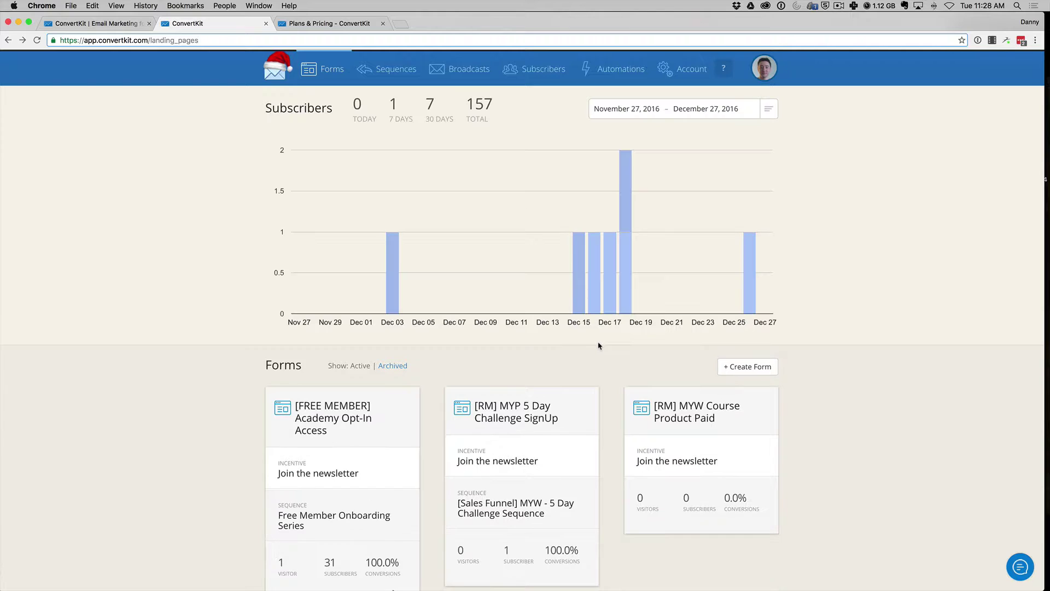
Create a new form in the single-row style with first name, email address and Subscribe button side by side.
{"action": "left_click", "coordinate": [748, 366]}
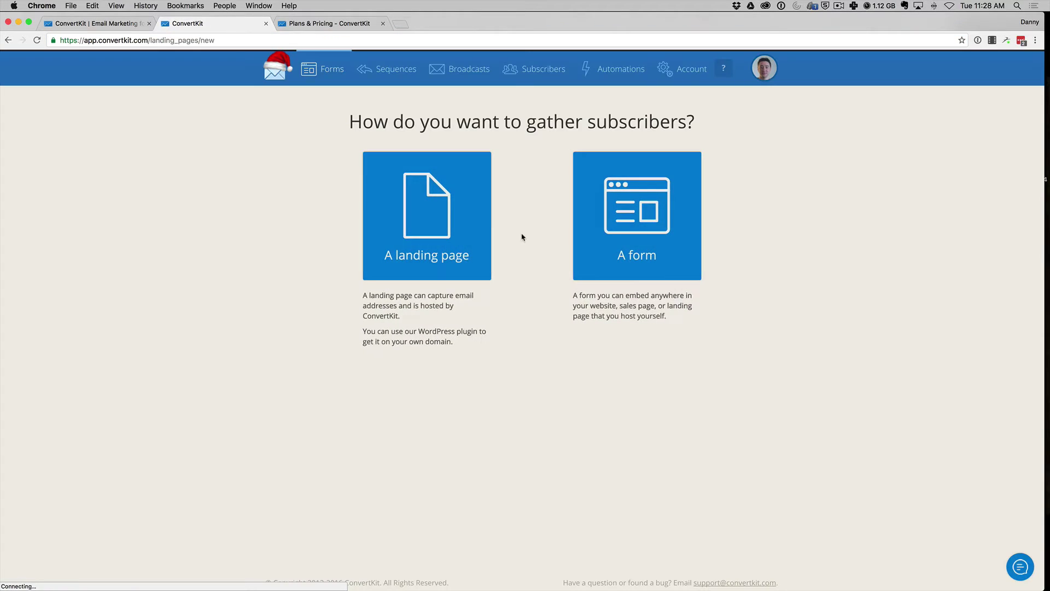
{"action": "left_click", "coordinate": [638, 226]}
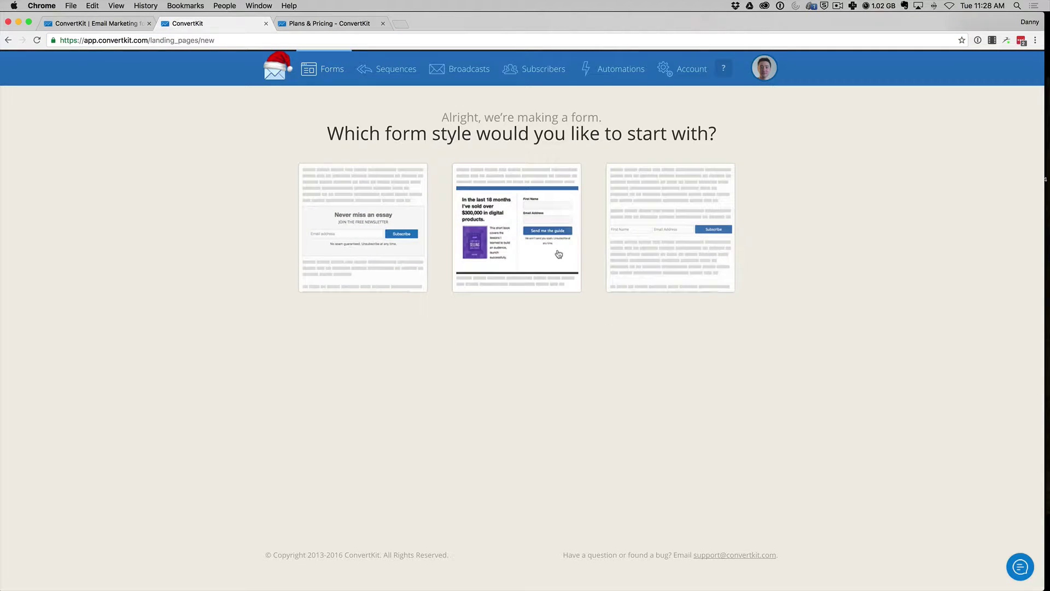
{"action": "left_click", "coordinate": [672, 253]}
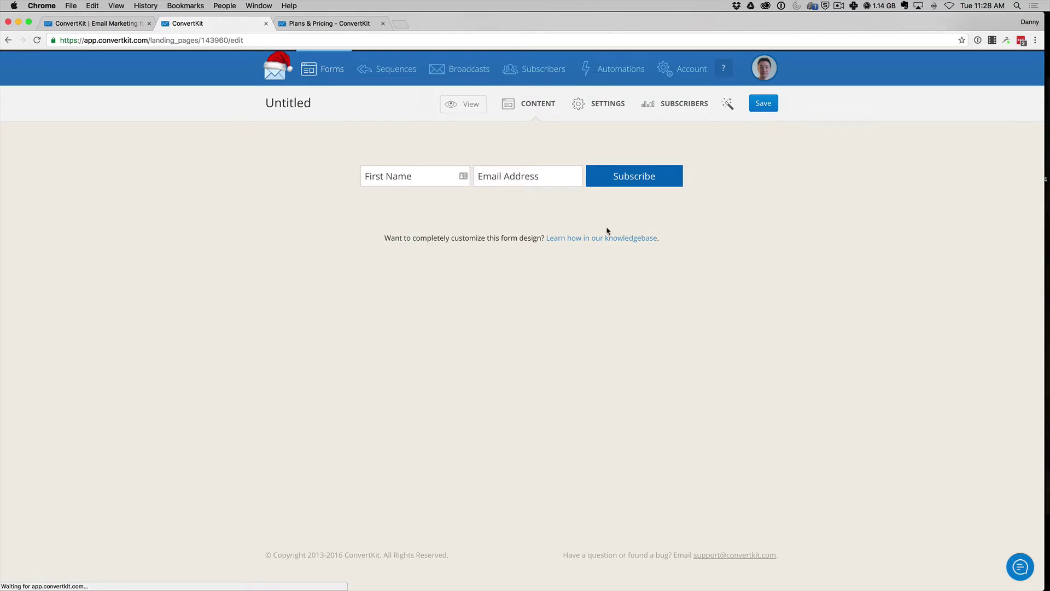
Set the new form's name to "Contact" in its main settings.
{"action": "left_click", "coordinate": [538, 105]}
{"action": "left_click", "coordinate": [596, 108]}
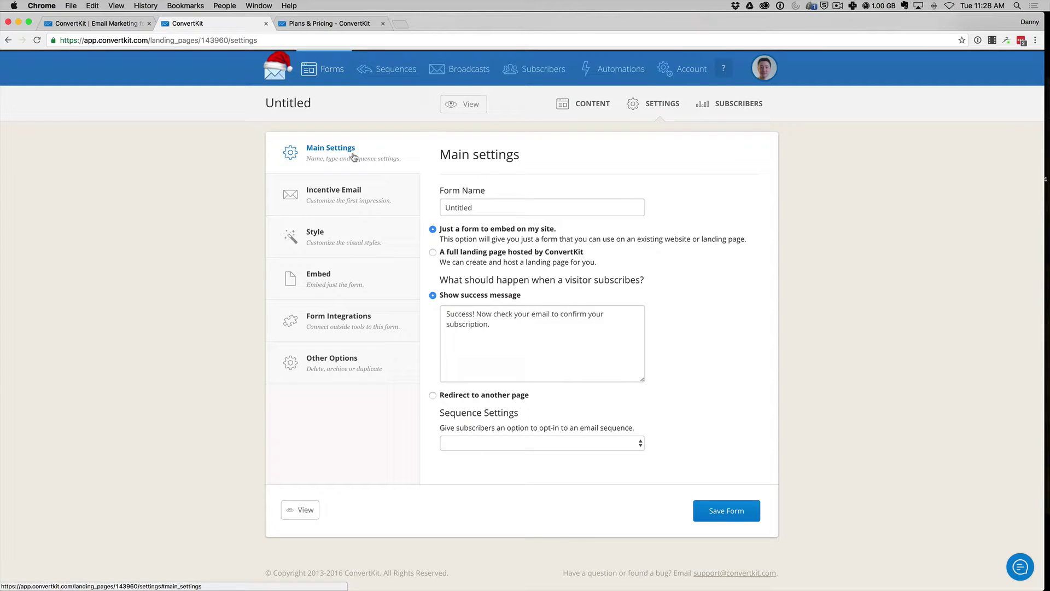
{"action": "double_click", "coordinate": [478, 209]}
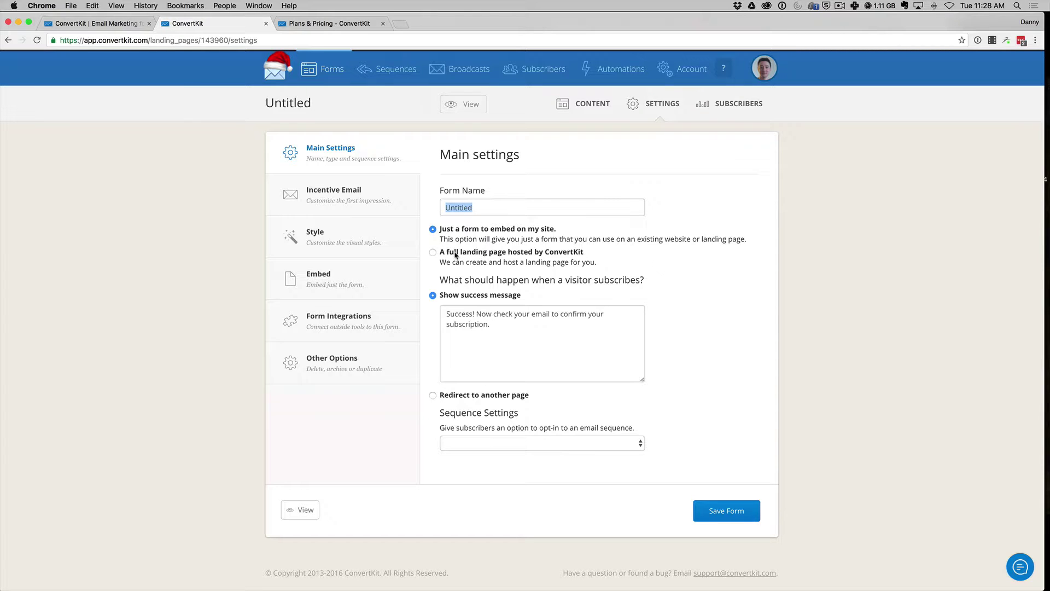
{"action": "type", "text": "Contact"}
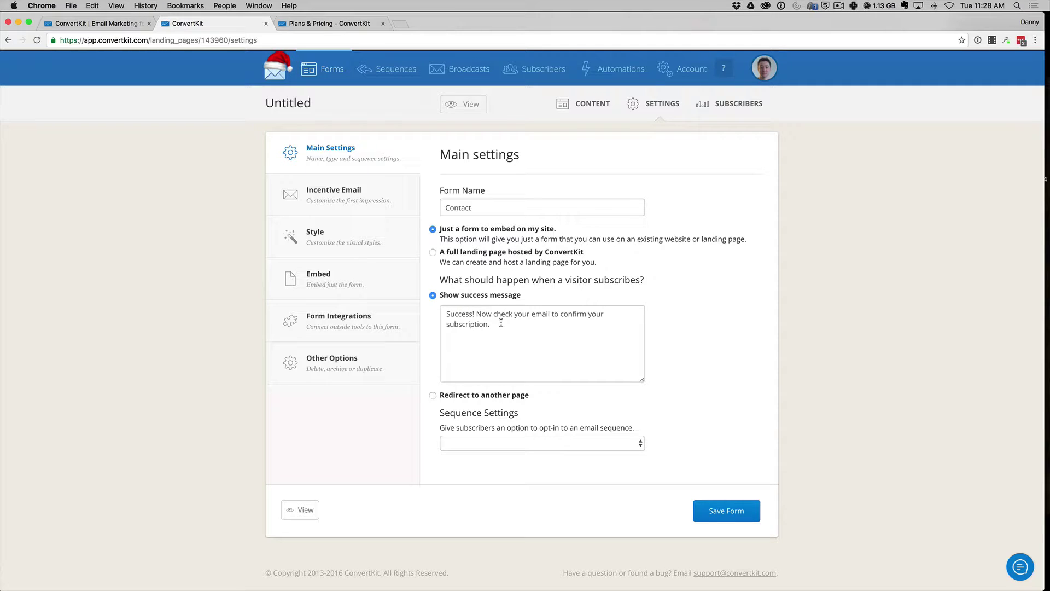
Set the form to redirect visitors to another page after subscribing, and view the available email sequences without selecting one.
{"action": "left_click", "coordinate": [433, 395]}
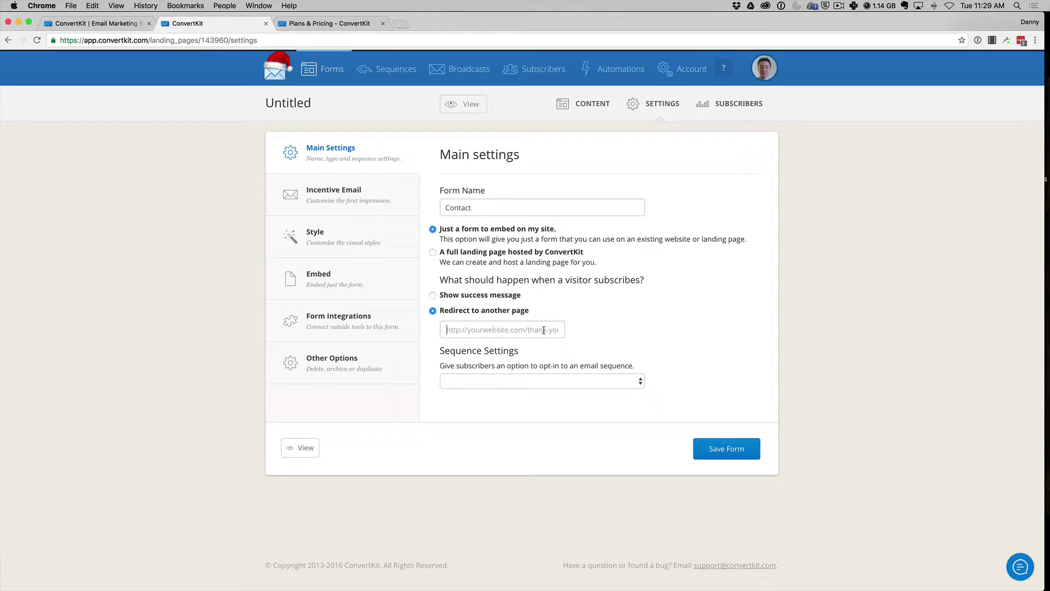
{"action": "left_click", "coordinate": [485, 382]}
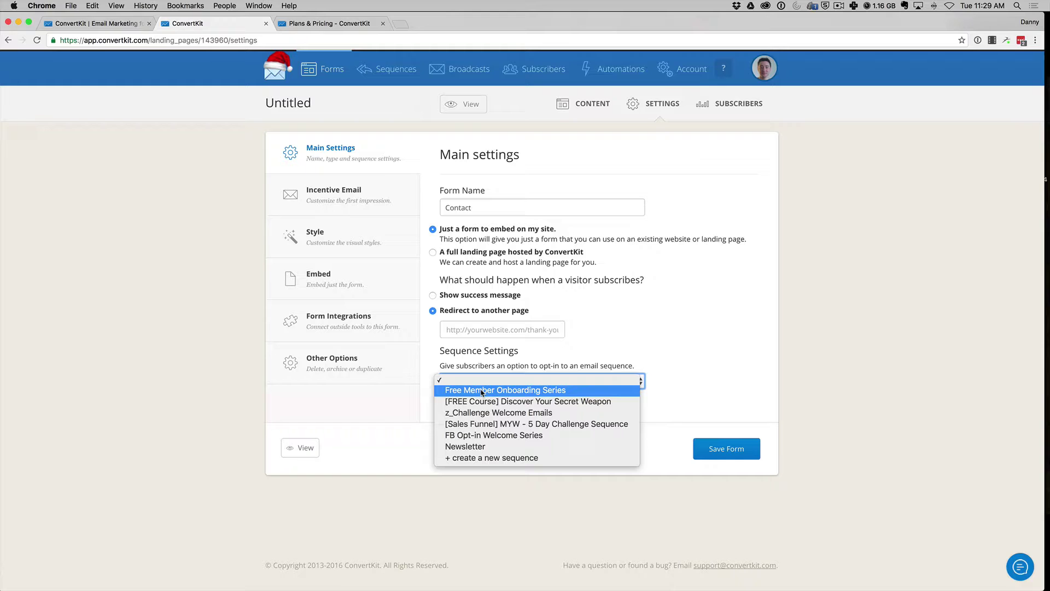
{"action": "left_click", "coordinate": [506, 365]}
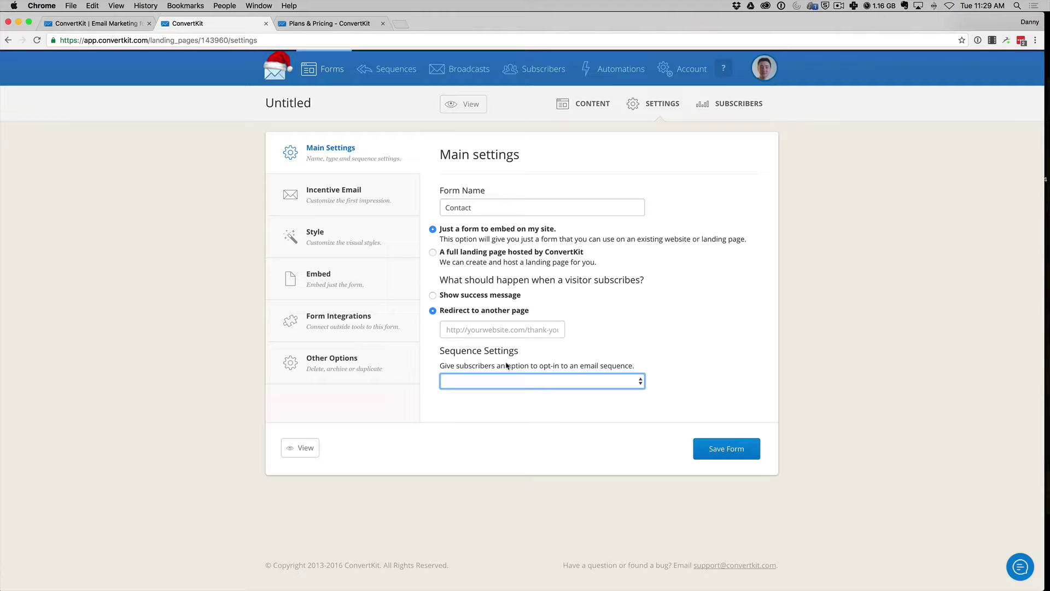
{"action": "left_click", "coordinate": [506, 365]}
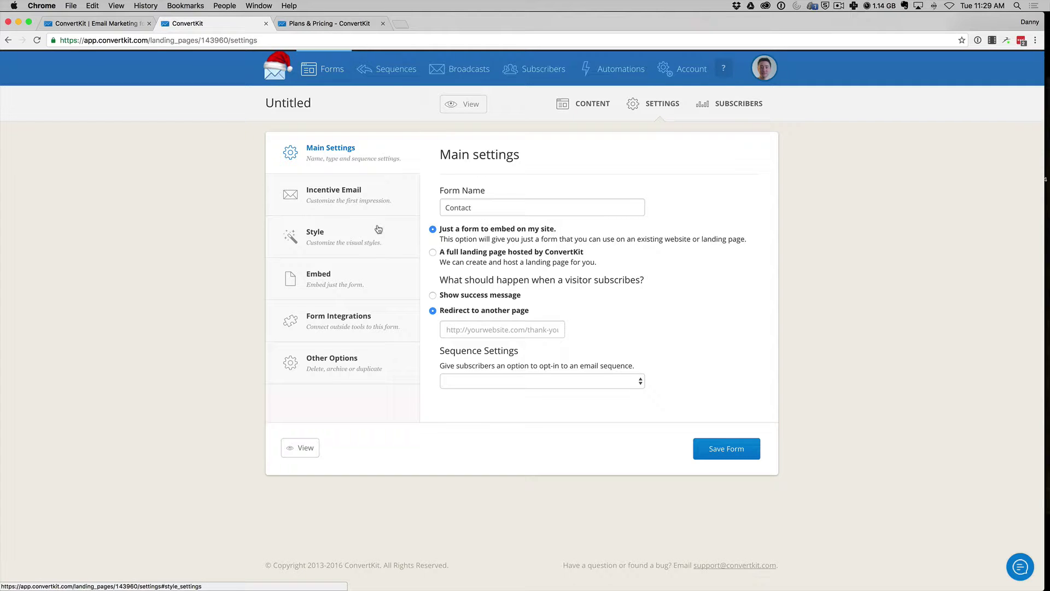
Set the incentive email's thank you page option to Incentive download.
{"action": "left_click", "coordinate": [328, 197]}
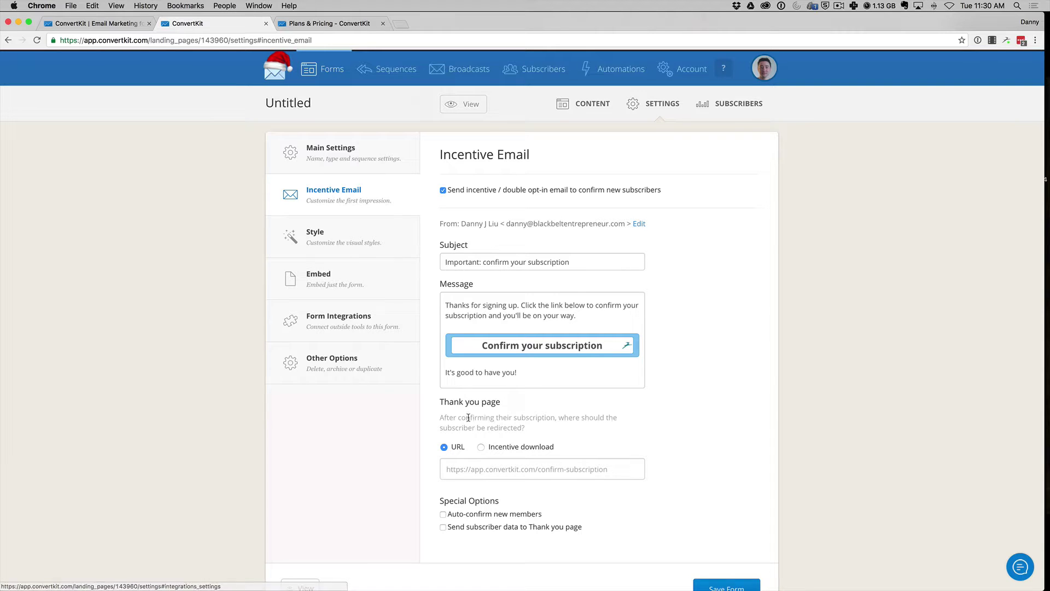
{"action": "left_click", "coordinate": [481, 448]}
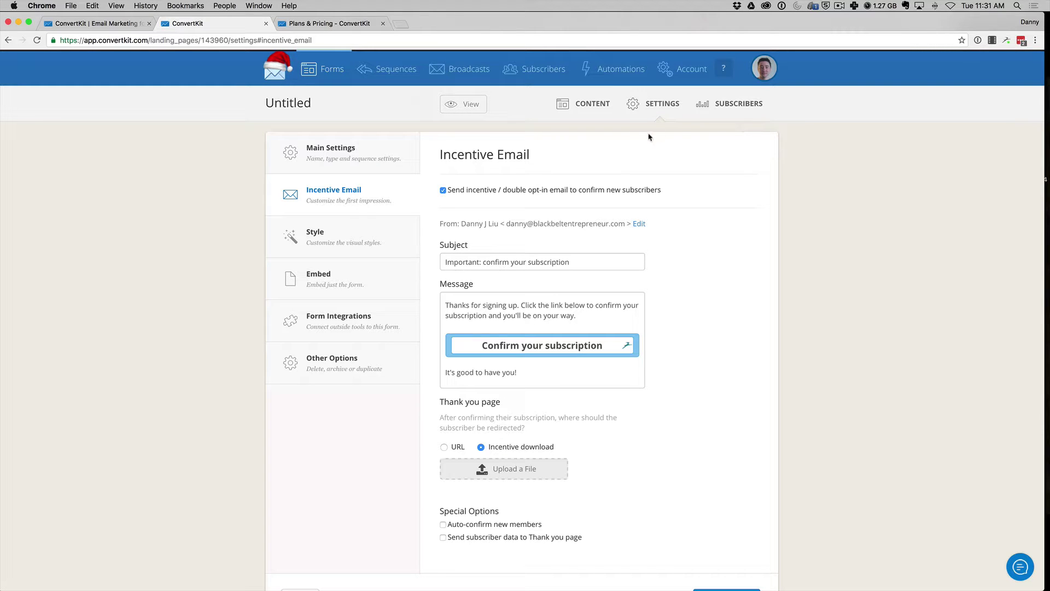
Open the Free Member Onboarding Series sequence and view its email "What is a Blackbelt Entrepreneur?".
{"action": "left_click", "coordinate": [383, 74]}
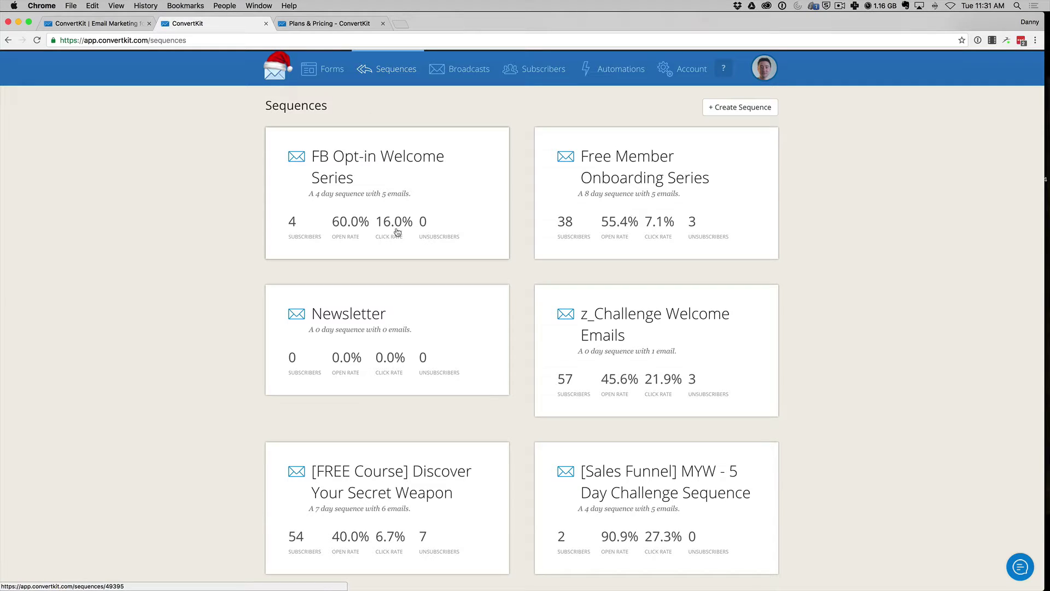
{"action": "left_click", "coordinate": [623, 179]}
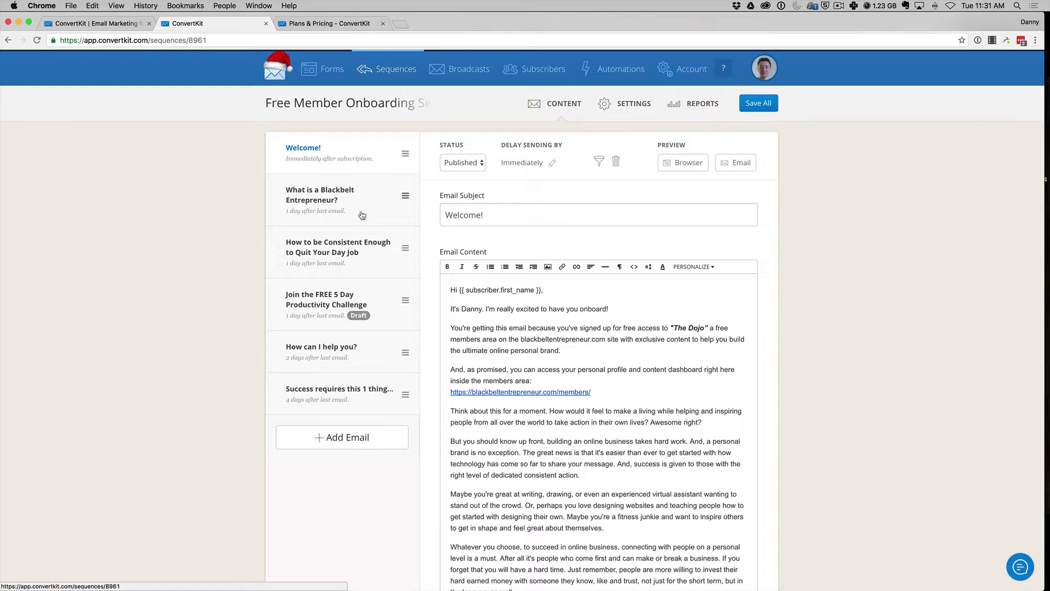
{"action": "left_click", "coordinate": [345, 206]}
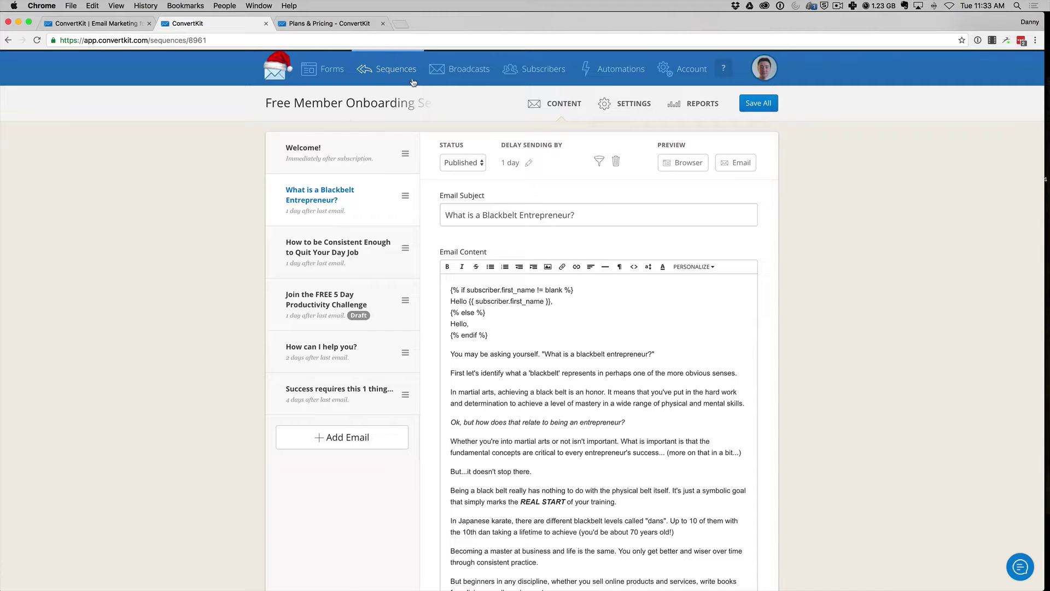
Examine the engagement overview and link clicks in the "Happy Holidays! + Top 3 Things" broadcast report, and return to all broadcasts.
{"action": "left_click", "coordinate": [452, 77]}
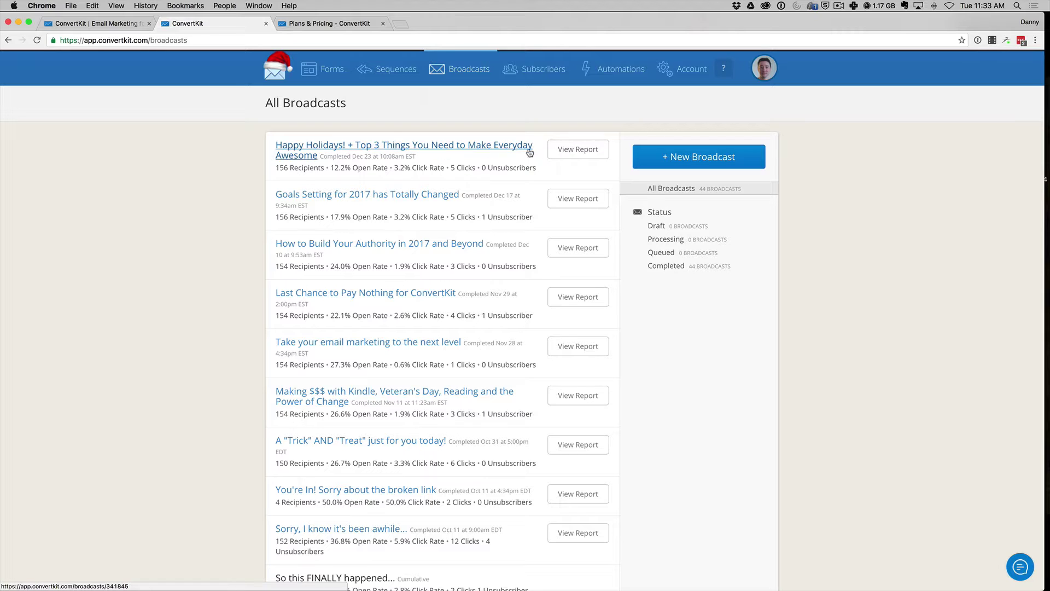
{"action": "left_click", "coordinate": [579, 151]}
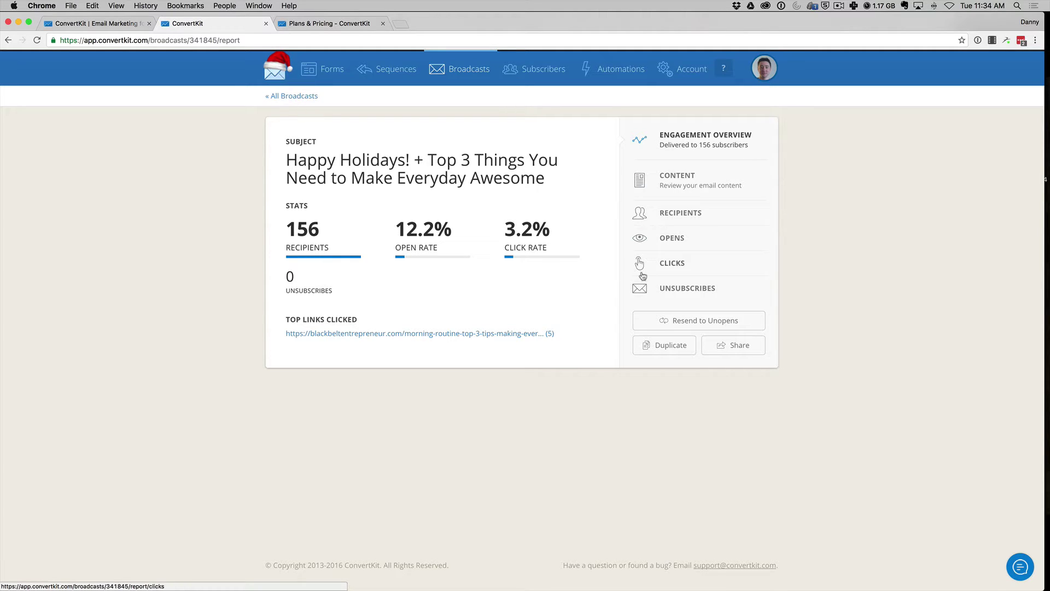
{"action": "left_click", "coordinate": [676, 267]}
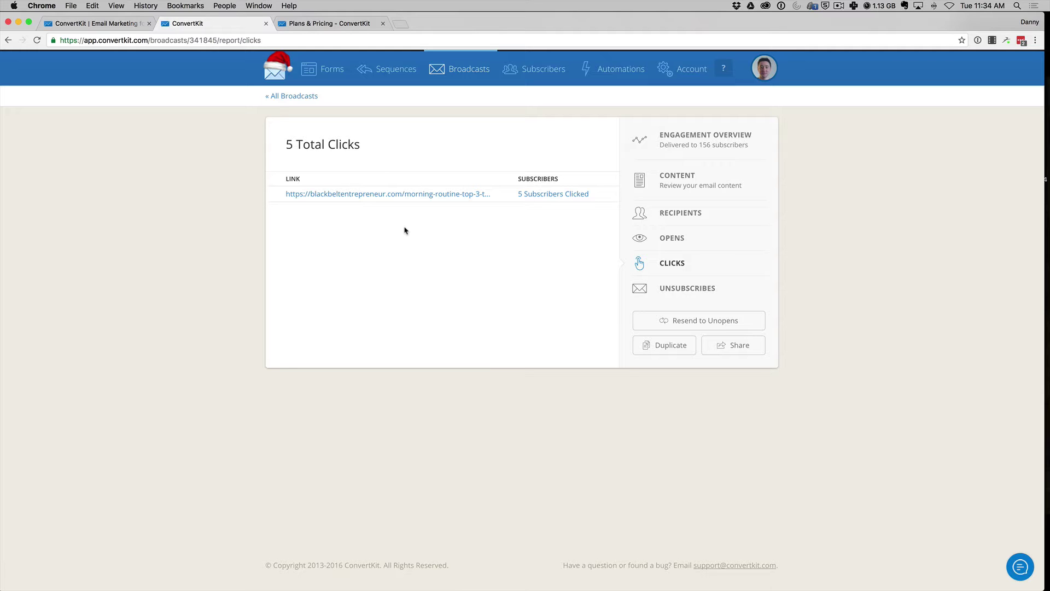
{"action": "left_click", "coordinate": [286, 97]}
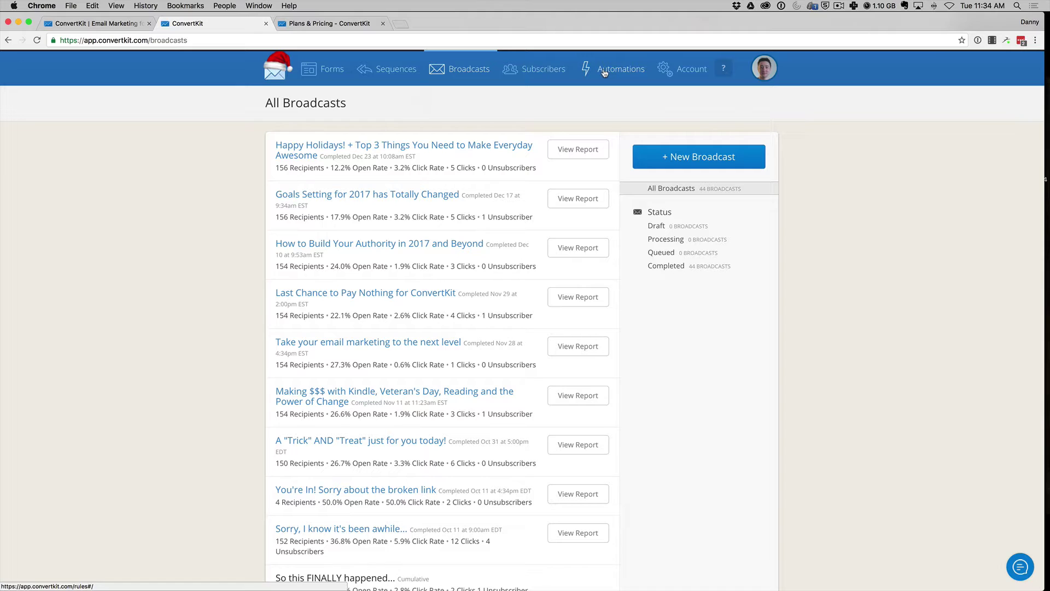
Examine the automation rule triggered by completing the "[FREE Course] Discover Your Secret Weapon" sequence, and return to the rules list.
{"action": "left_click", "coordinate": [604, 73]}
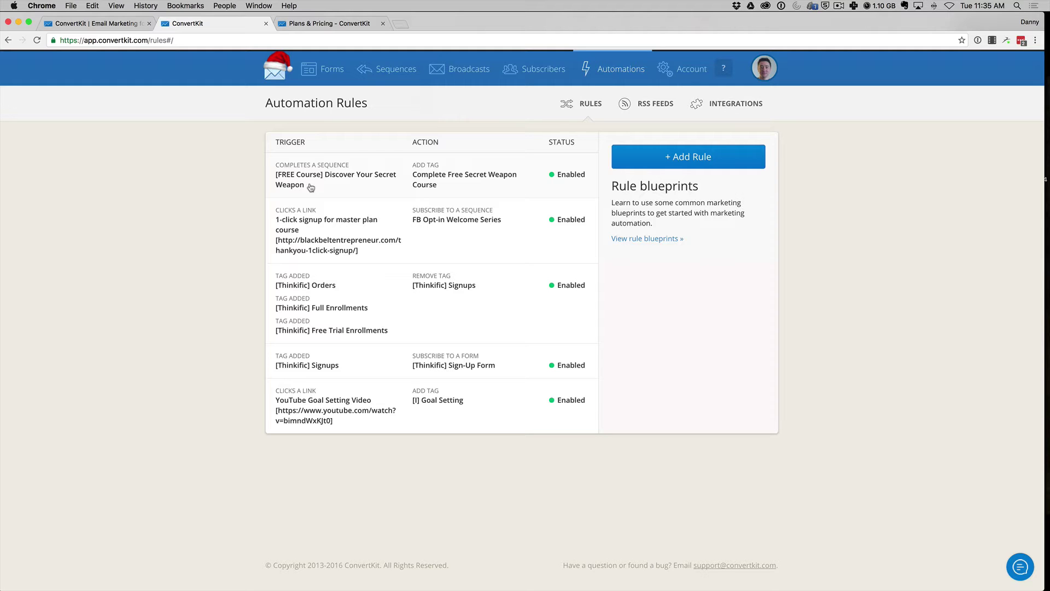
{"action": "left_click", "coordinate": [464, 177]}
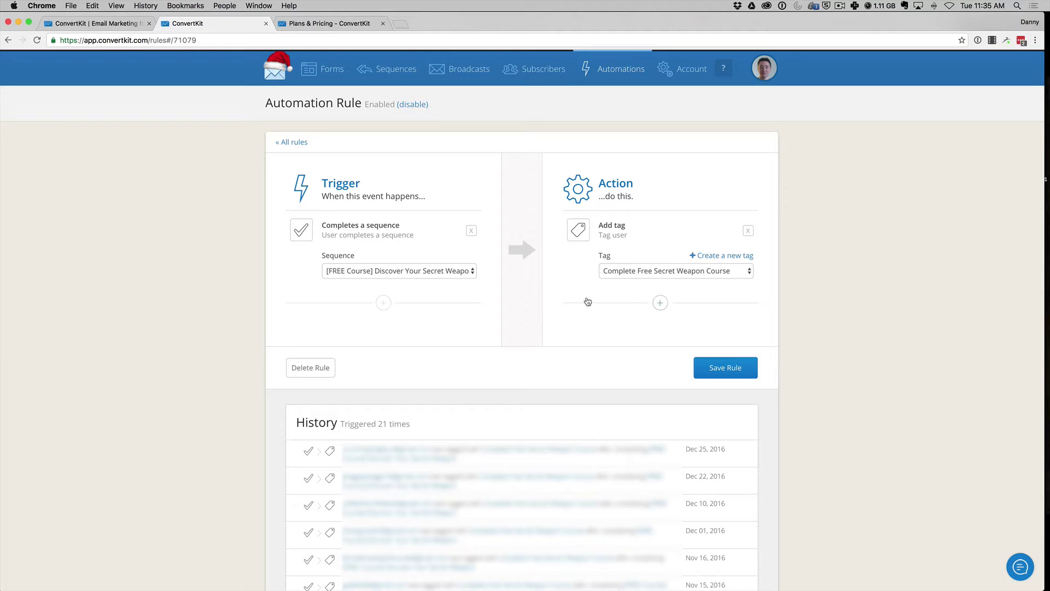
{"action": "left_click", "coordinate": [606, 74]}
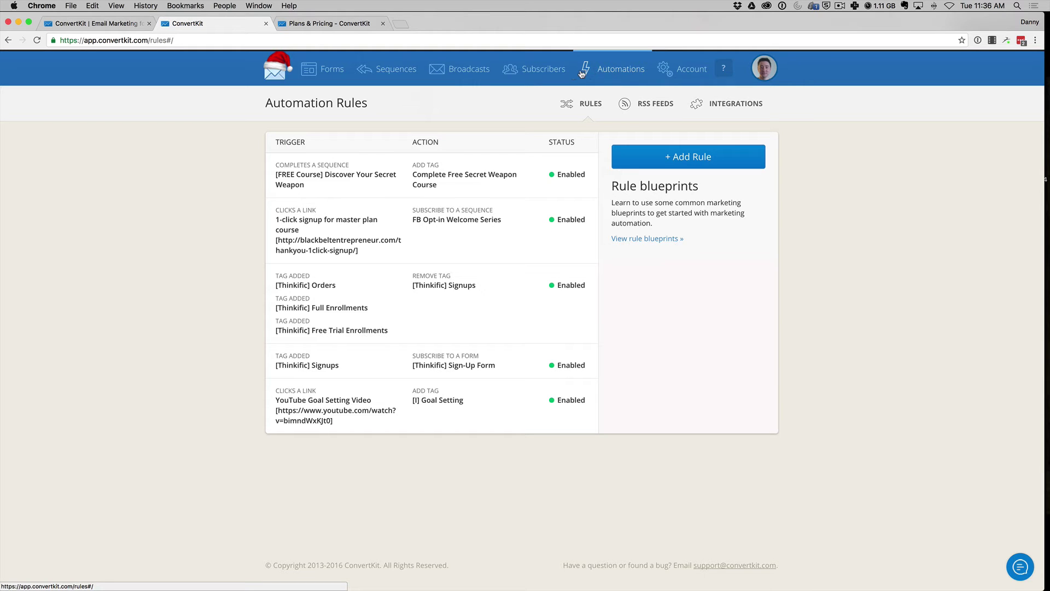
View the confirmed subscribers with their segments and tags, and return to the forms overview.
{"action": "left_click", "coordinate": [559, 74]}
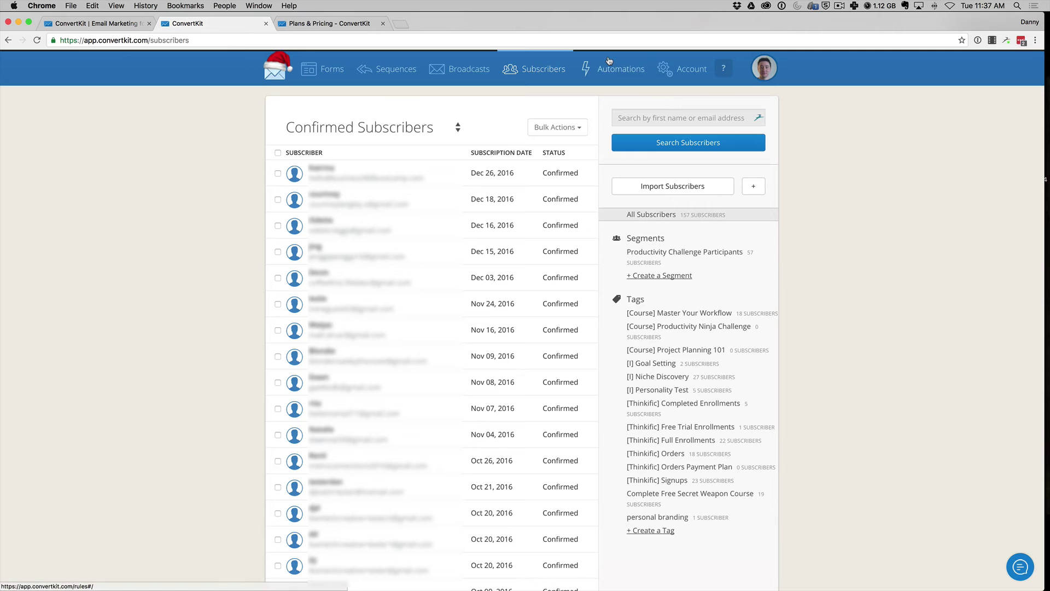
{"action": "left_click", "coordinate": [326, 78]}
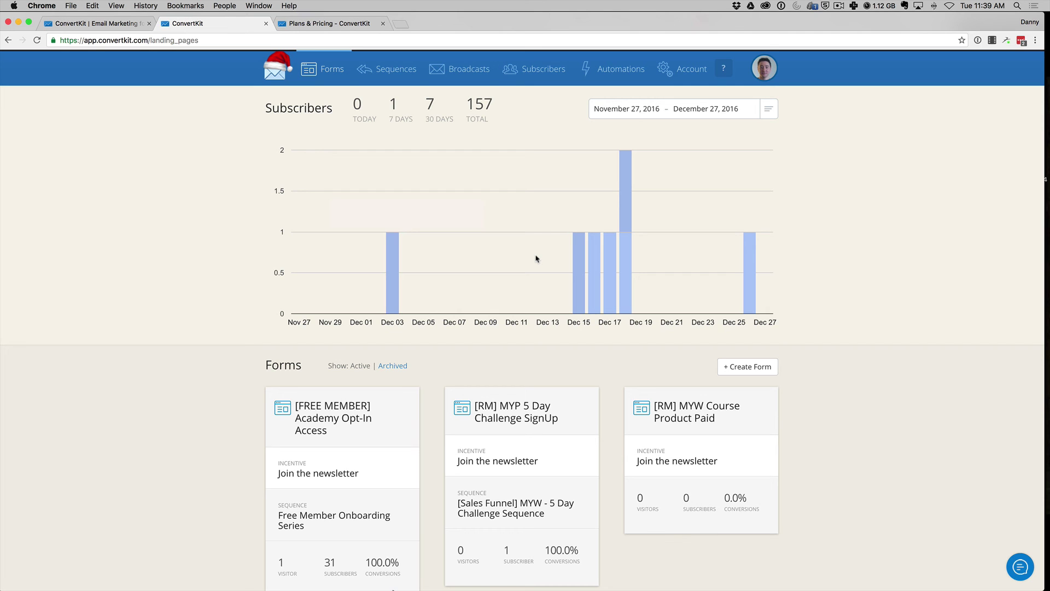
Check the ConvertKit Plans & Pricing page and return to the forms overview.
{"action": "left_click", "coordinate": [305, 25]}
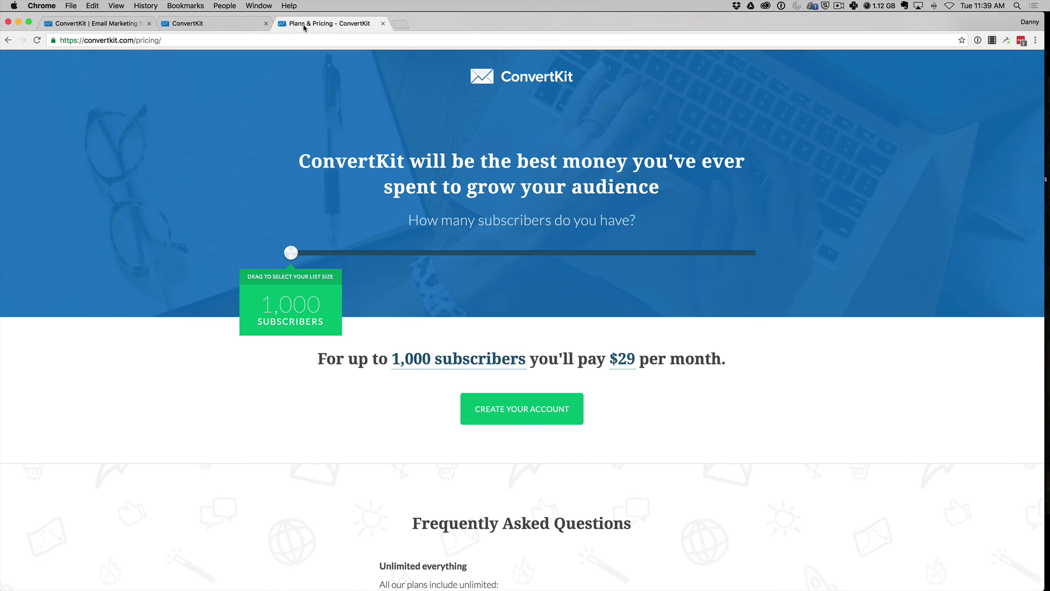
{"action": "left_click", "coordinate": [230, 24]}
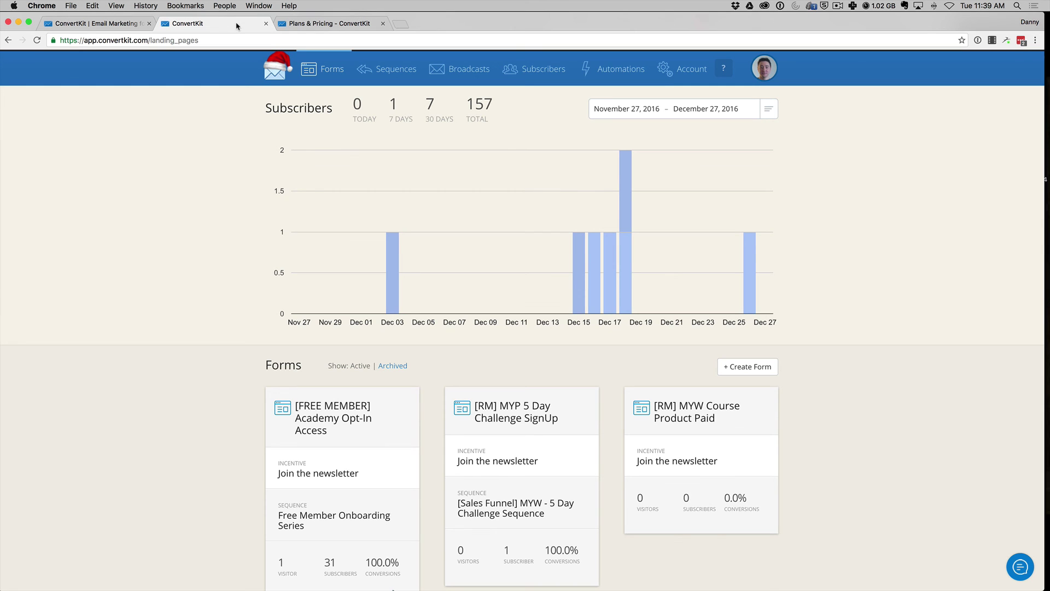